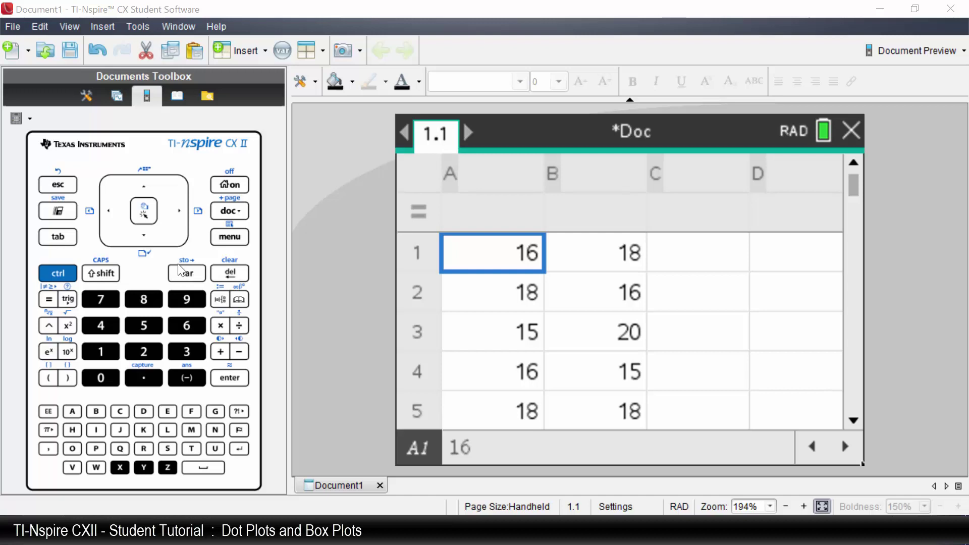
Step: Name column A of the spreadsheet classa
click(145, 189)
click(145, 191)
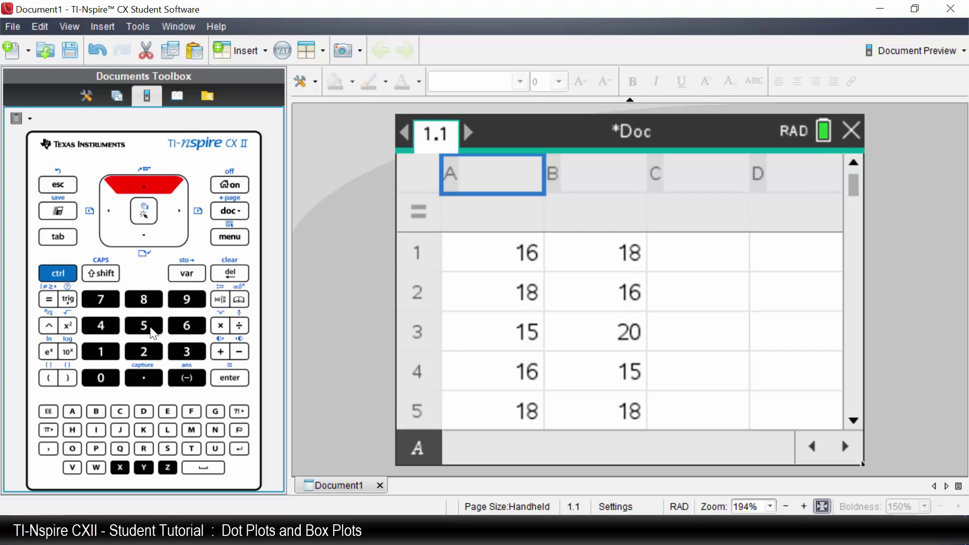
click(122, 412)
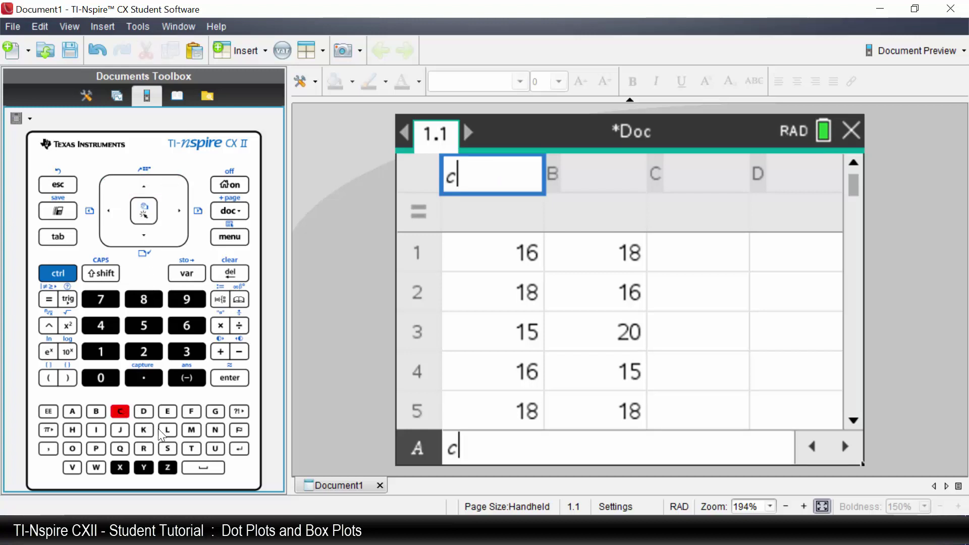
text(la)
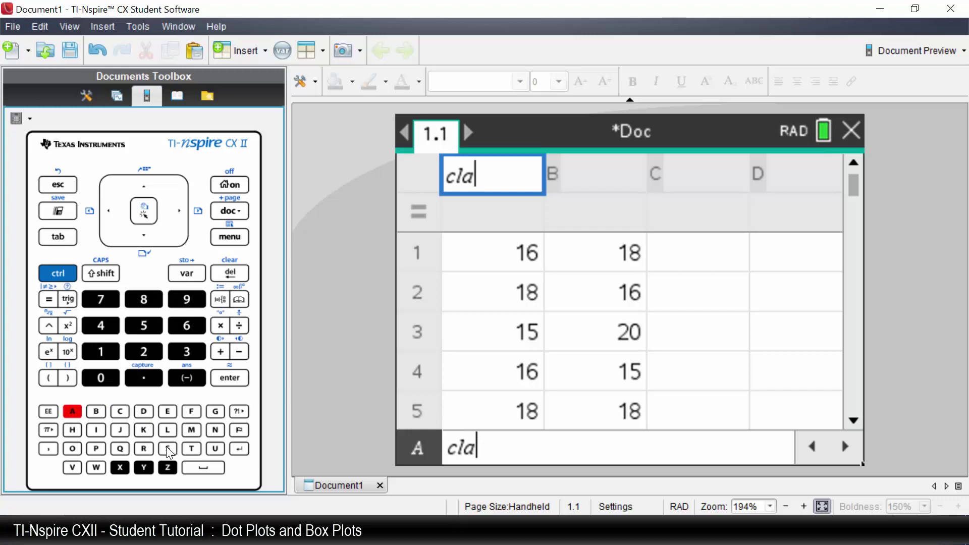
double_click(166, 446)
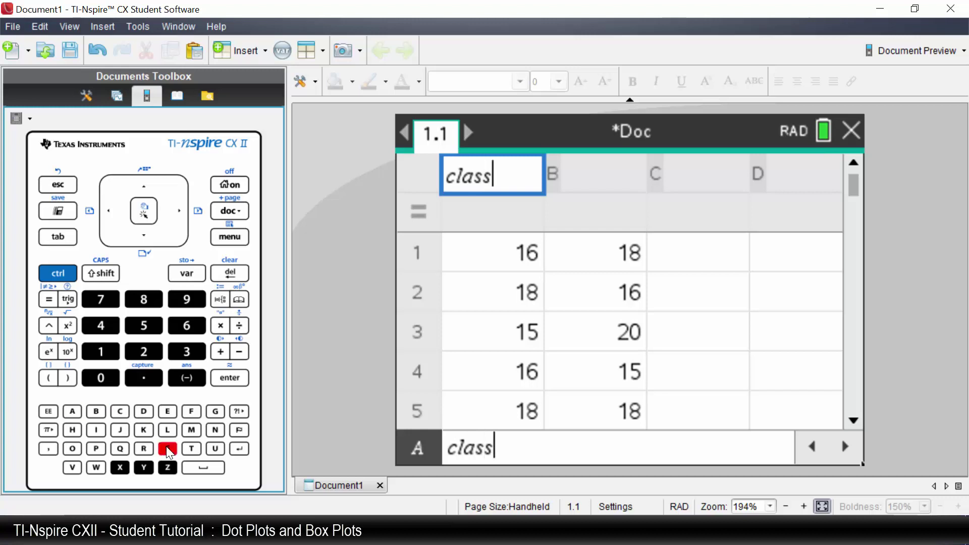
click(71, 411)
click(223, 377)
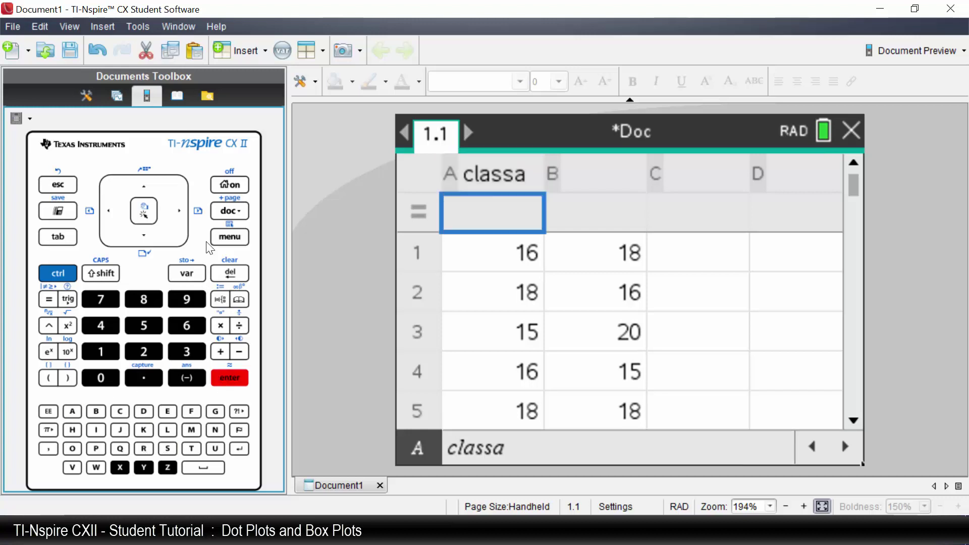
Step: Name column B of the spreadsheet classb
click(180, 211)
click(147, 187)
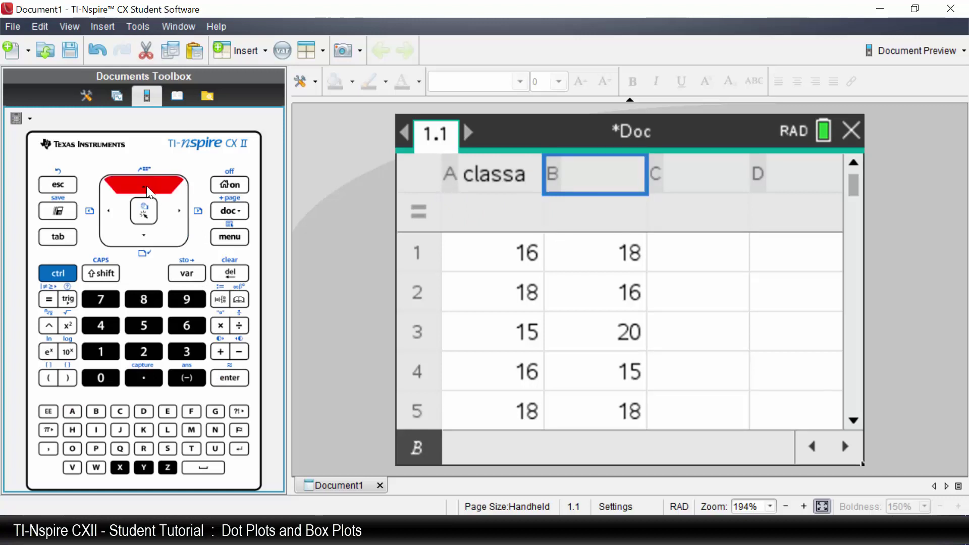
click(121, 411)
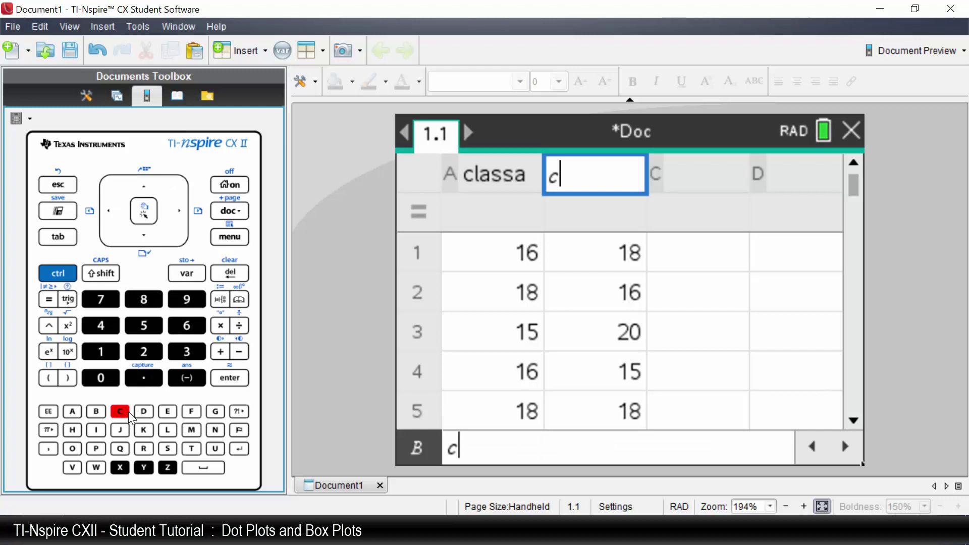
text(la)
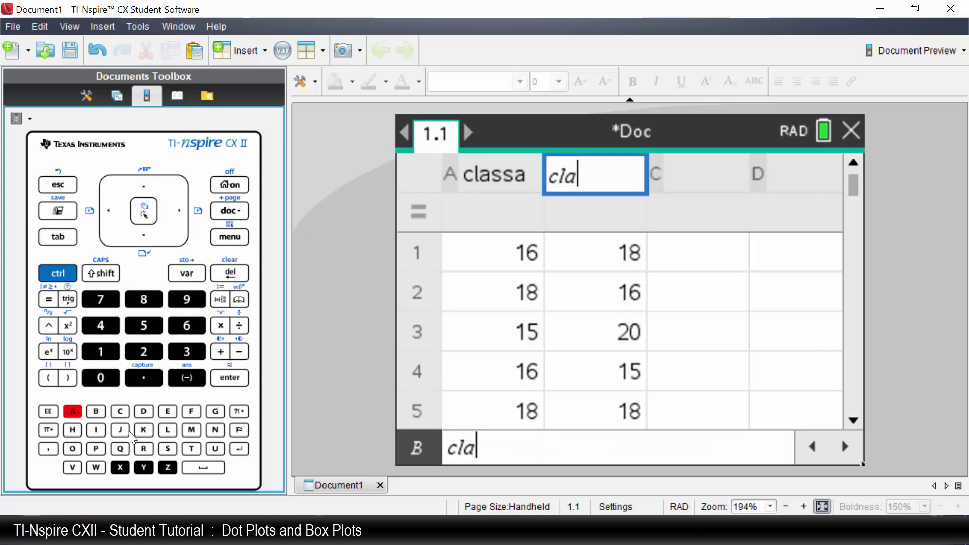
text(ssb)
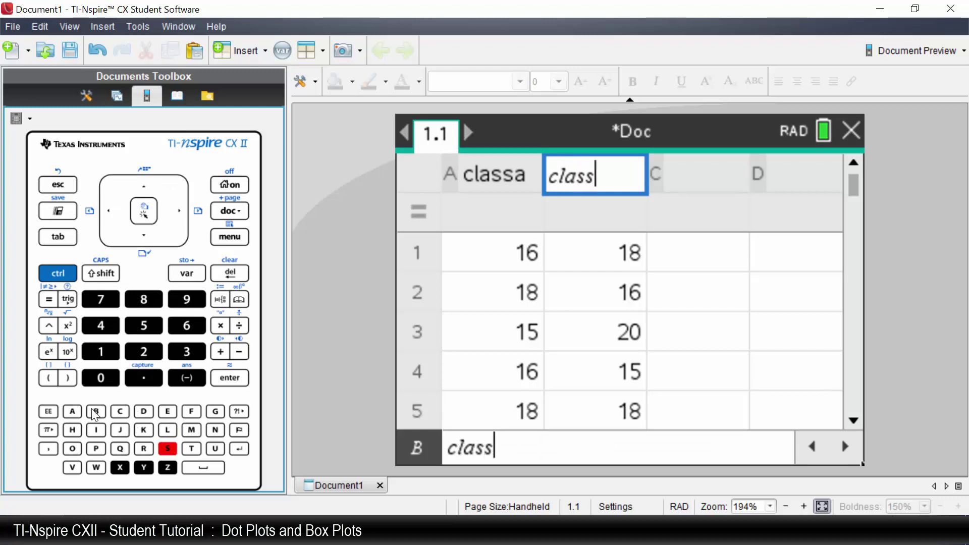
click(233, 380)
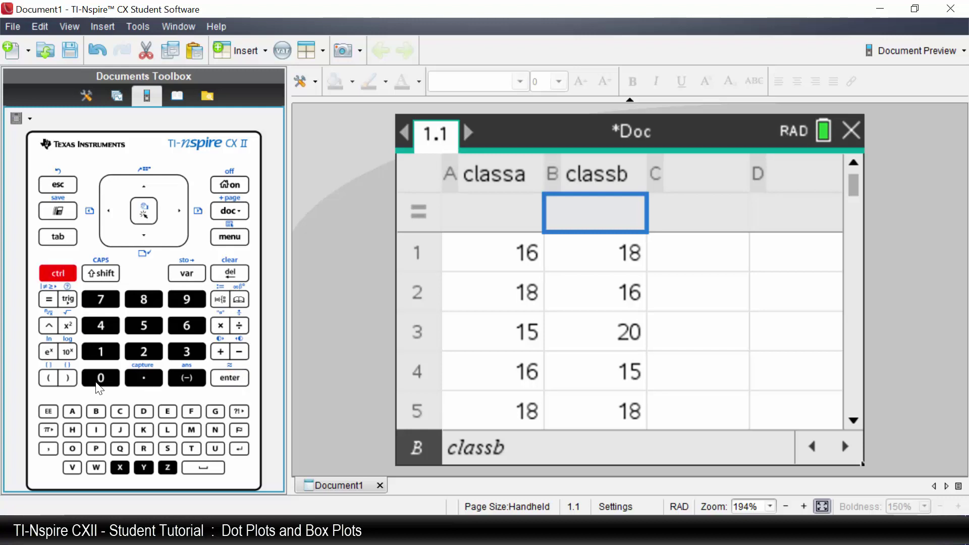
Step: Insert a Data & Statistics page and list the variables available for the x-axis
click(96, 431)
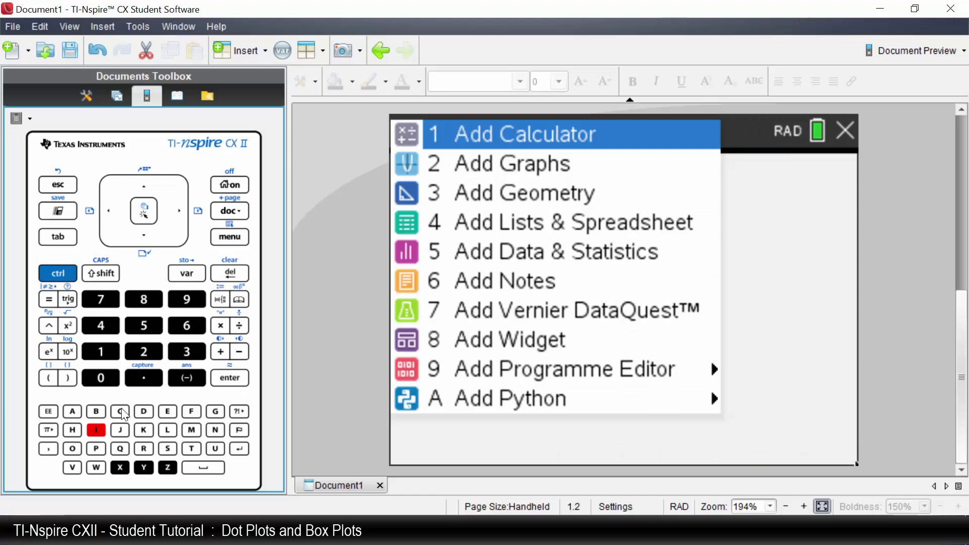
click(142, 328)
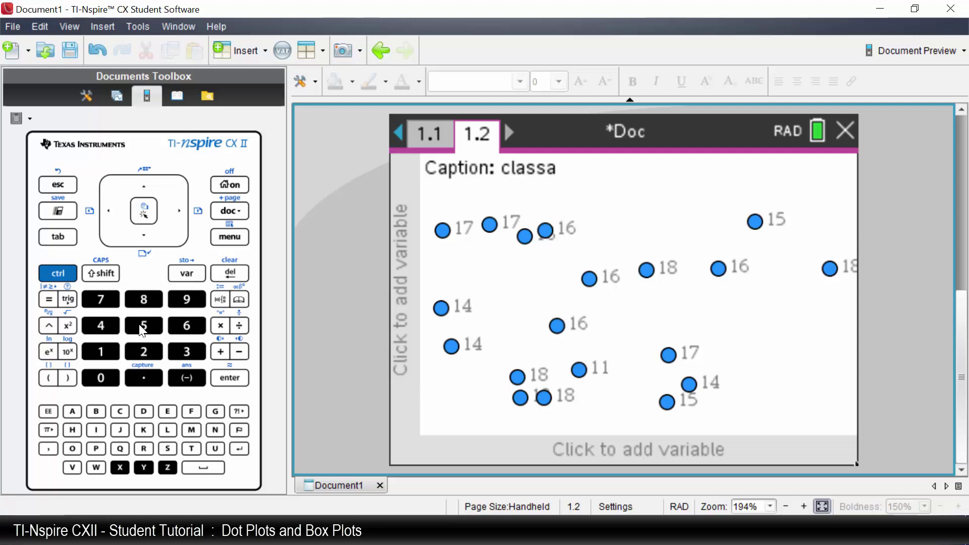
click(71, 238)
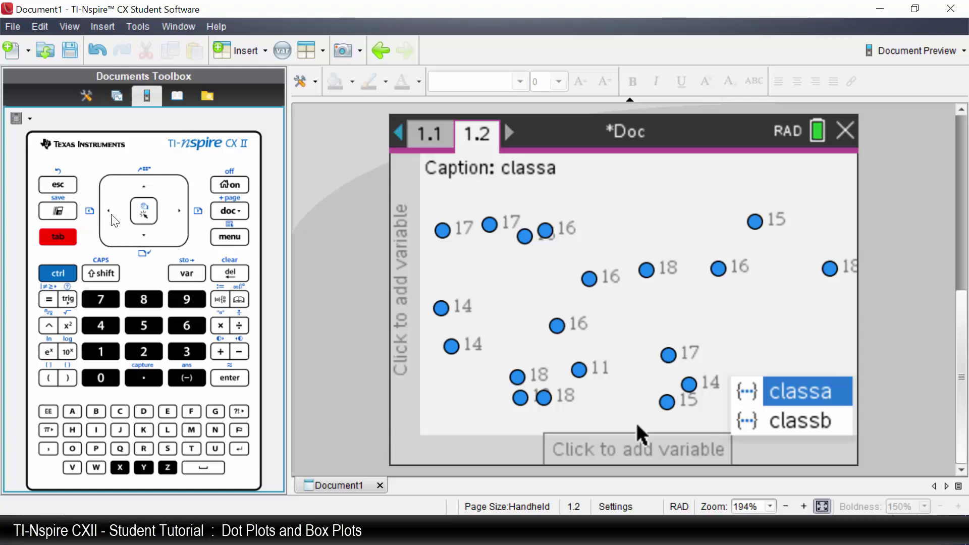
Step: Plot classa on the x-axis as a dot plot, then swap the axis variable to classb
click(142, 216)
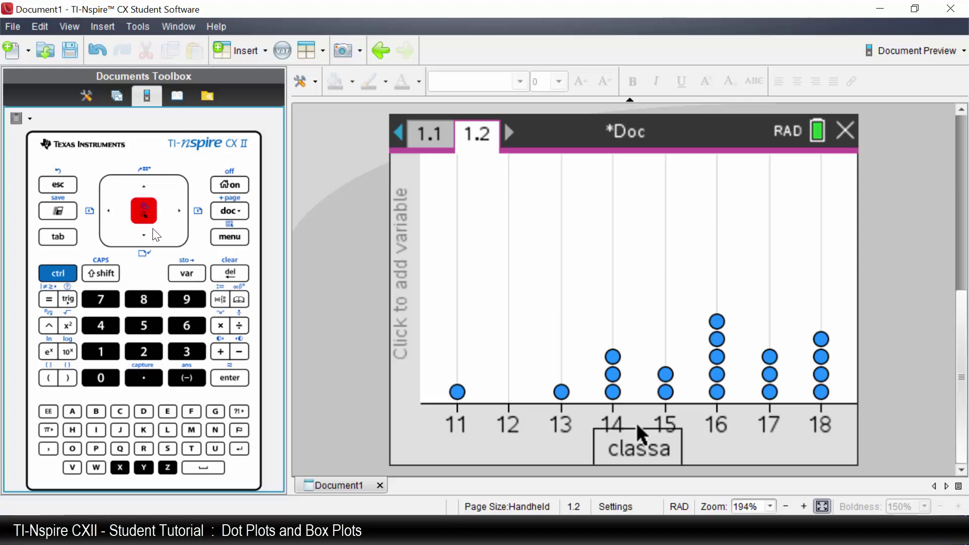
click(149, 215)
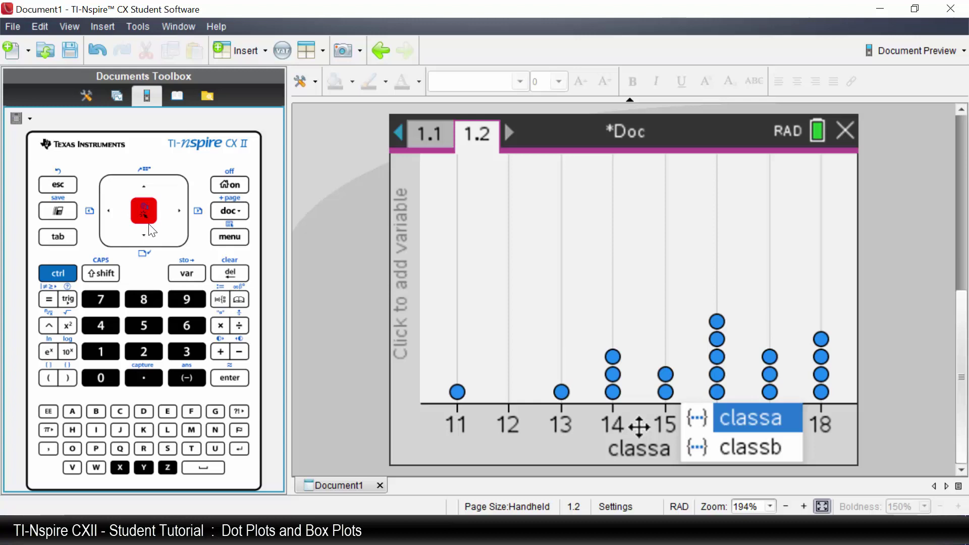
click(148, 234)
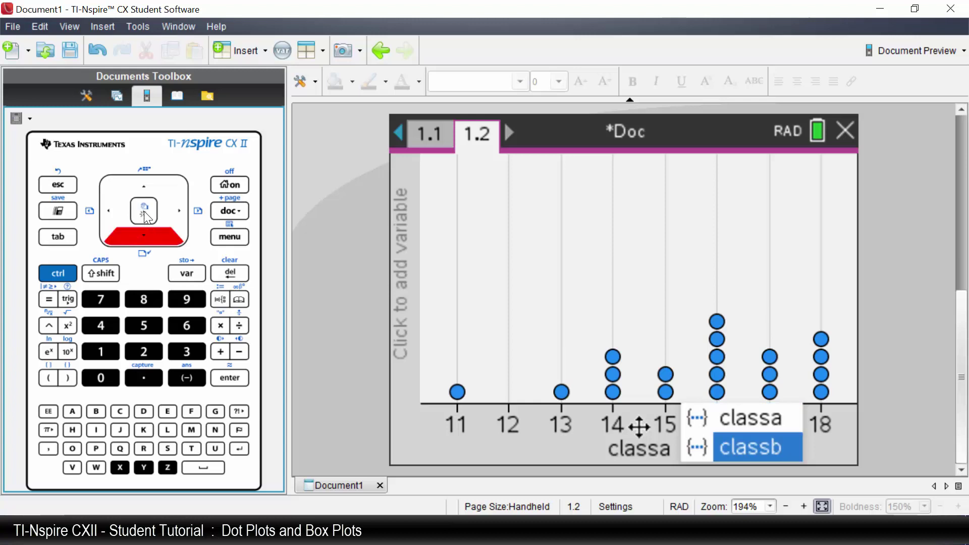
click(144, 212)
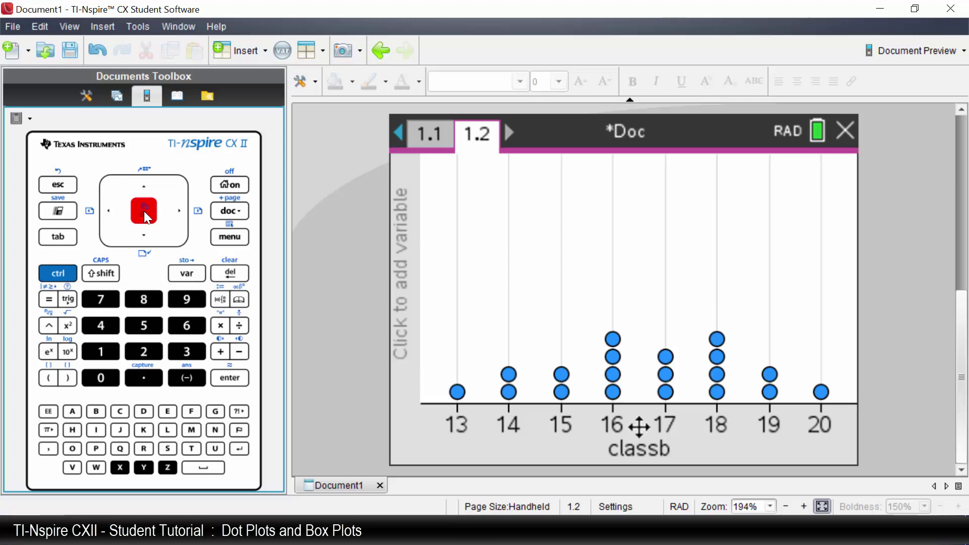
Step: Change the classb dot plot into a box plot
click(228, 237)
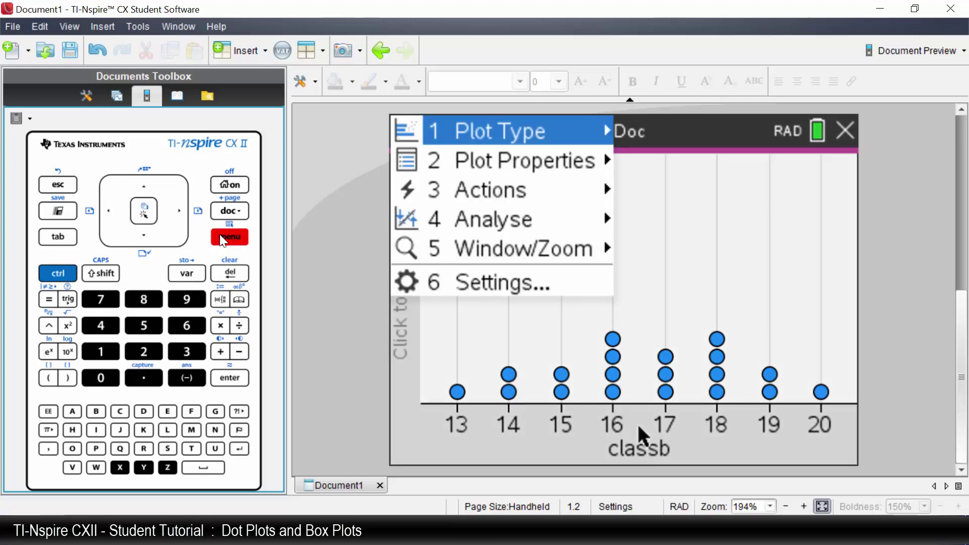
click(101, 352)
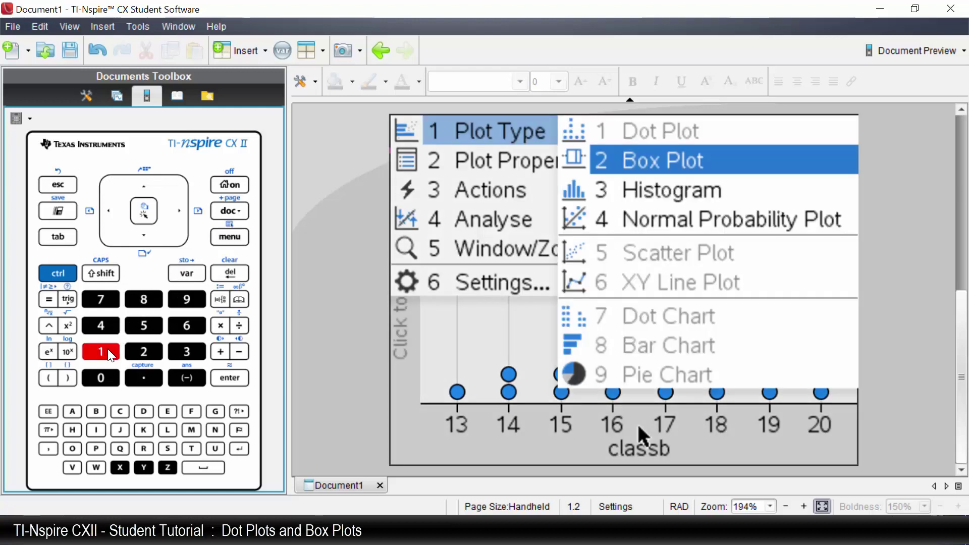
click(143, 354)
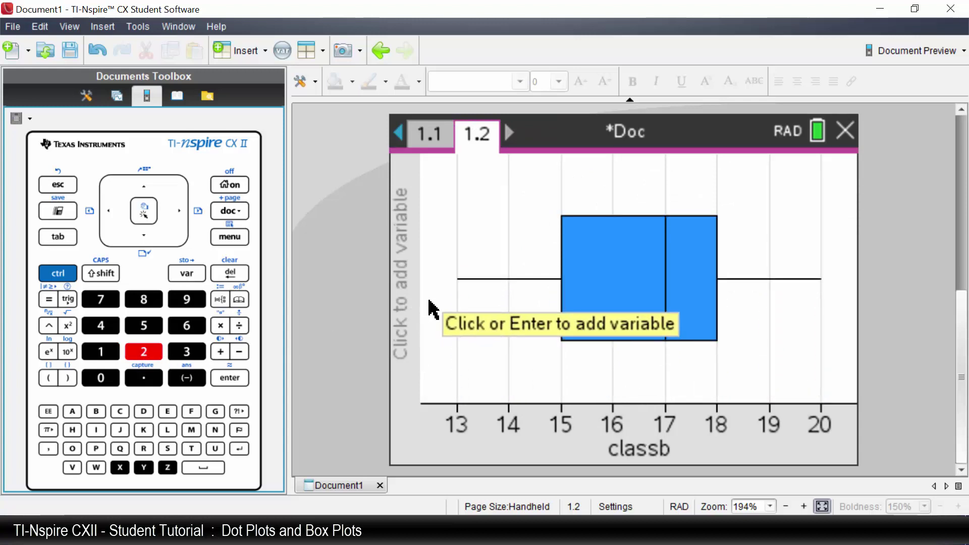
Step: Read the classb box plot values: whiskers 13 and 20, box 15–18, median 17
mouse_move(462, 278)
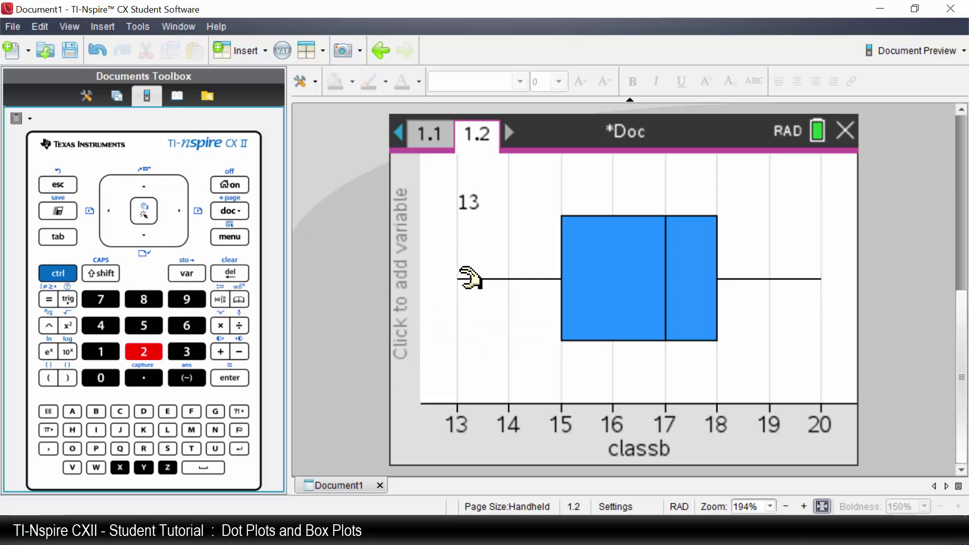
mouse_move(553, 277)
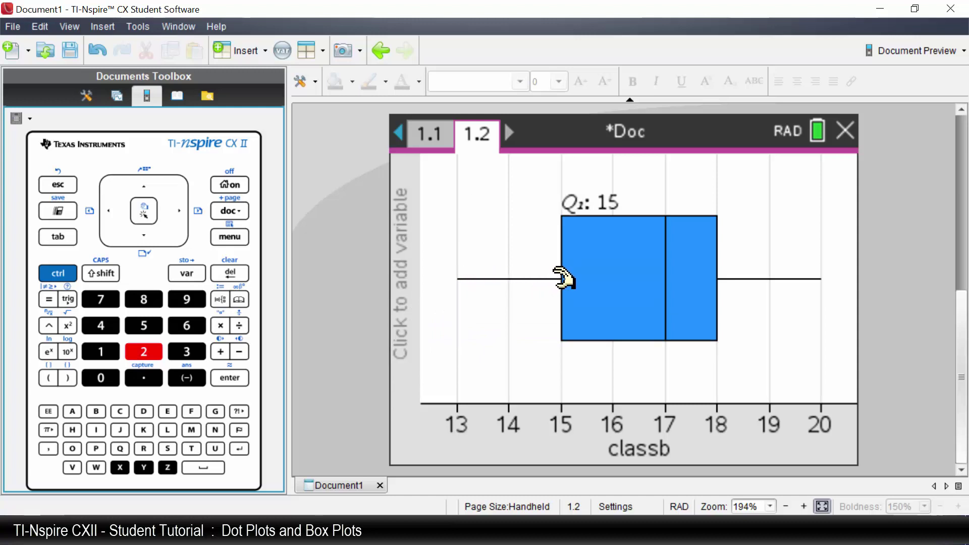
mouse_move(654, 282)
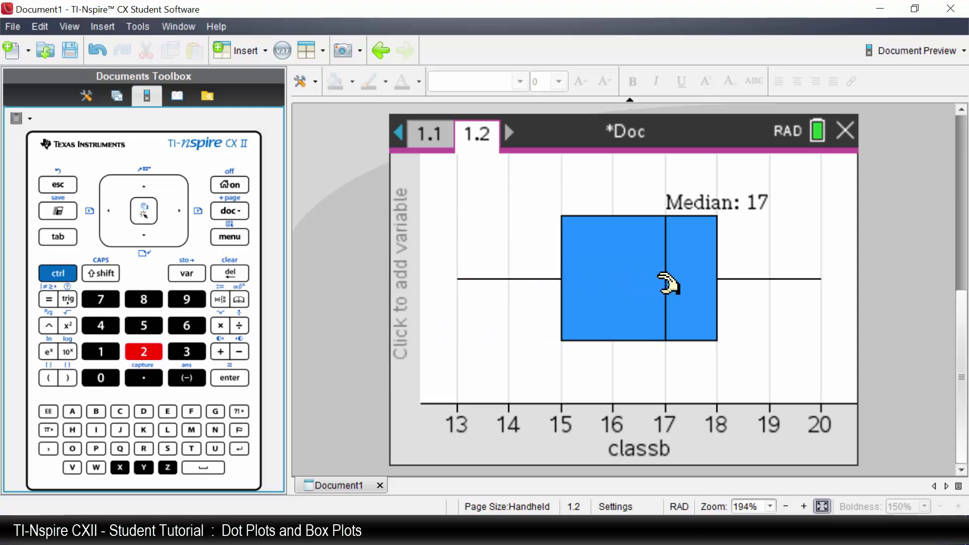
mouse_move(710, 281)
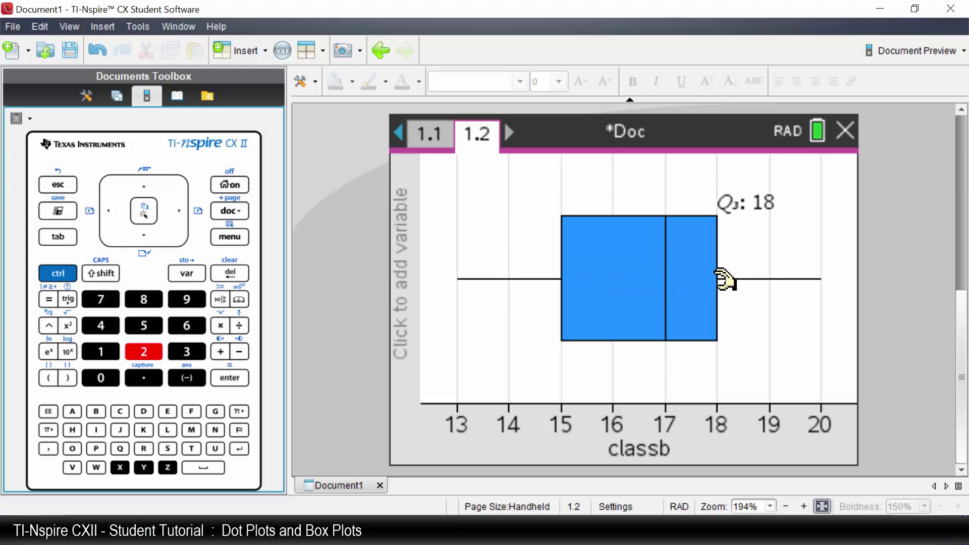
mouse_move(817, 278)
mouse_move(669, 264)
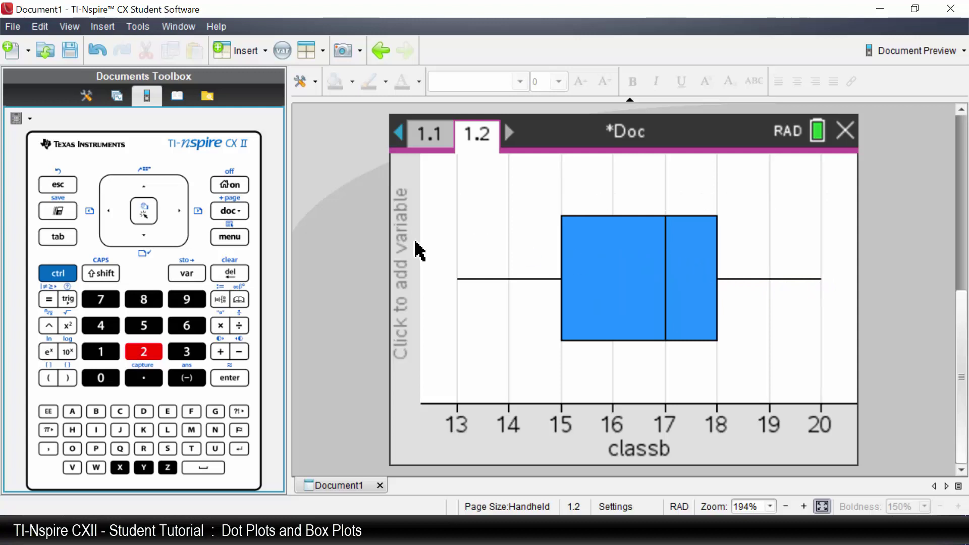
key(ctrl+m)
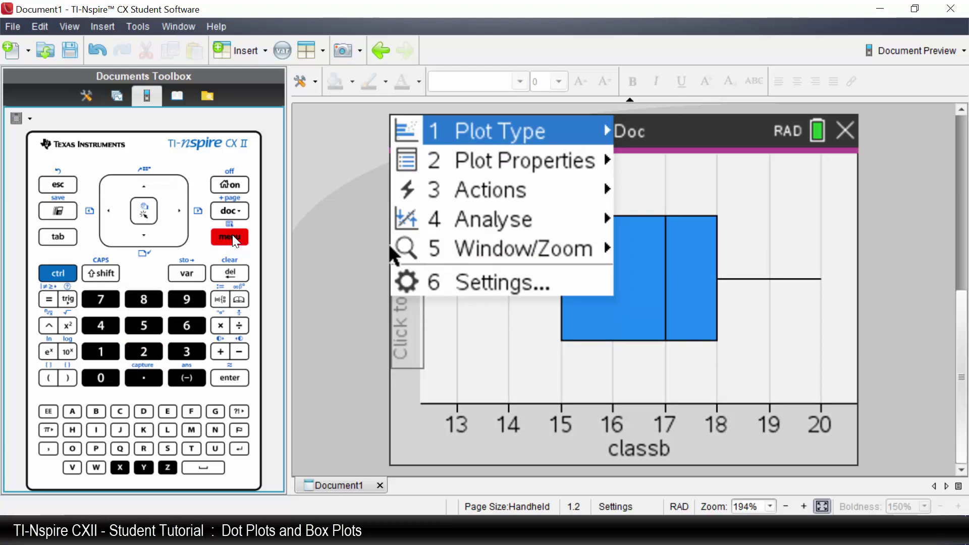
Step: Add classa as a second x variable, giving a box plot with median 16 beneath classb
click(150, 355)
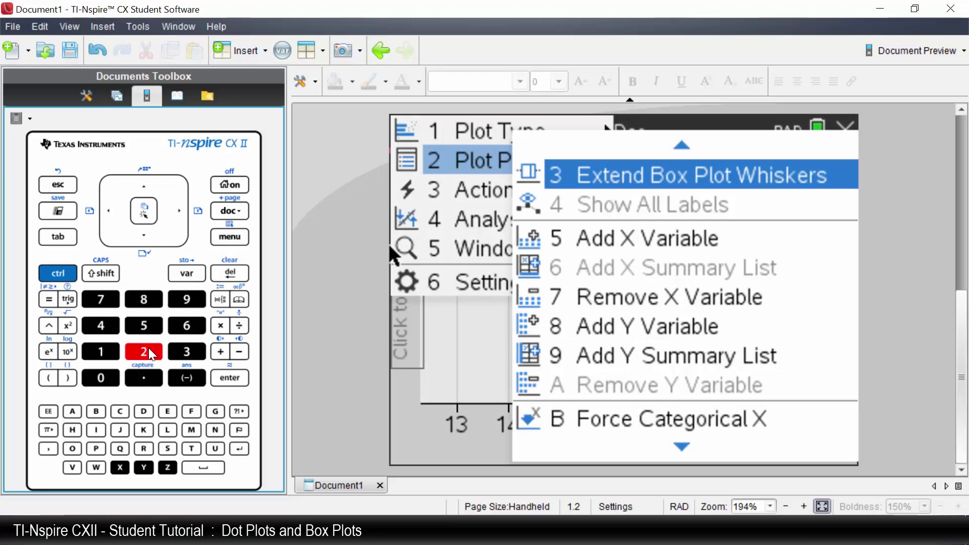
click(154, 331)
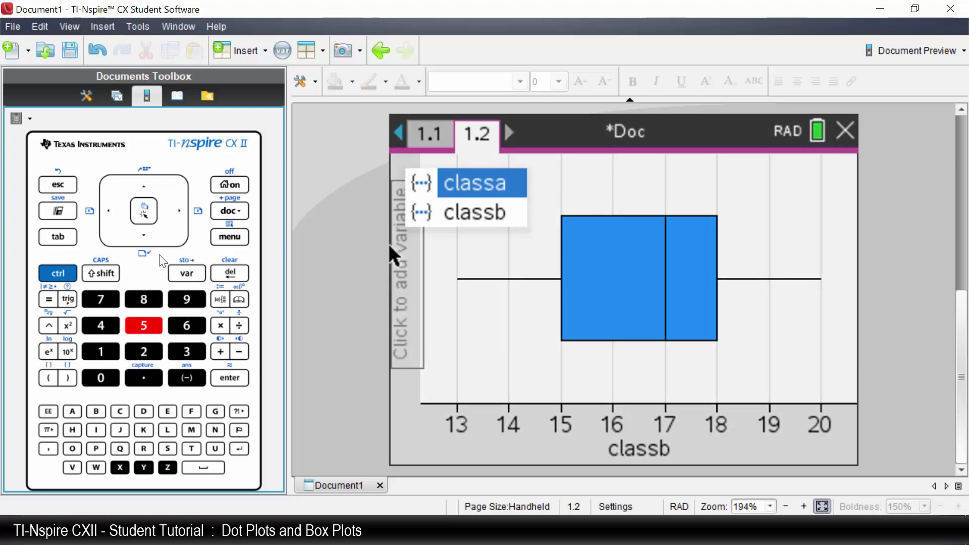
click(146, 211)
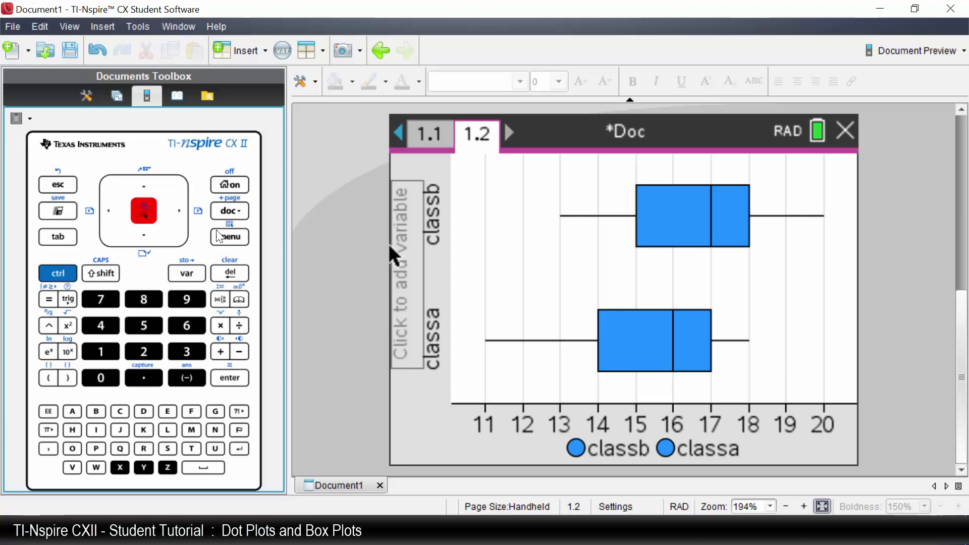
Step: Switch both class plots back to dot plots and insert a new page 1.3
click(227, 238)
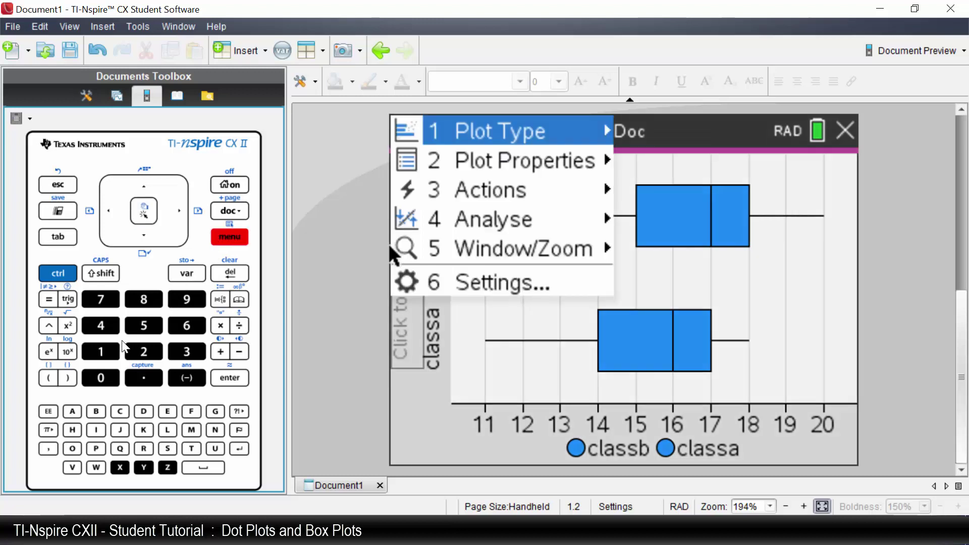
click(108, 351)
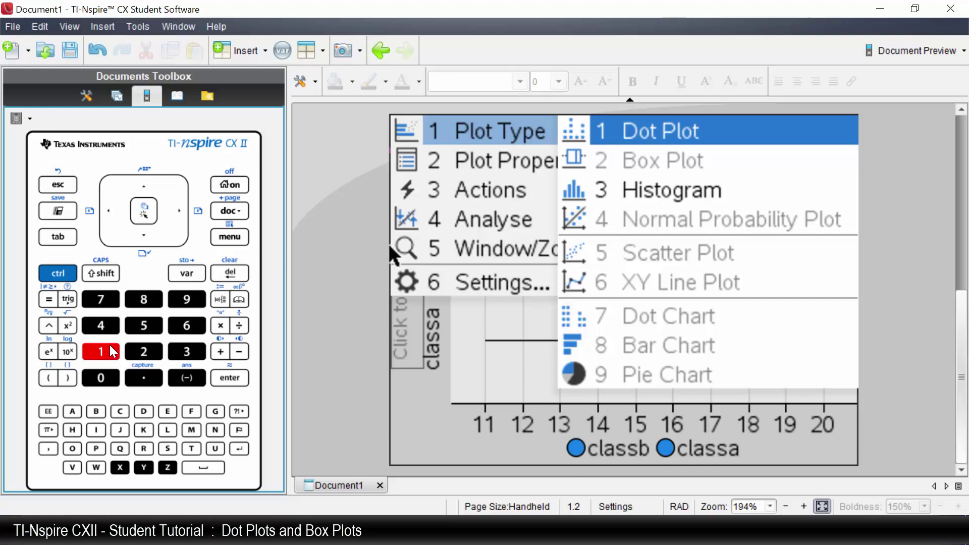
click(112, 351)
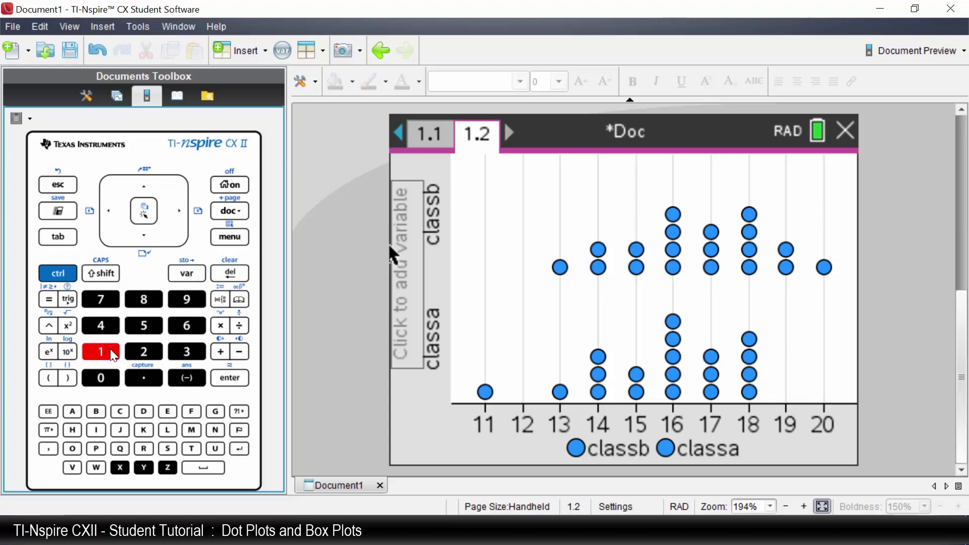
click(60, 275)
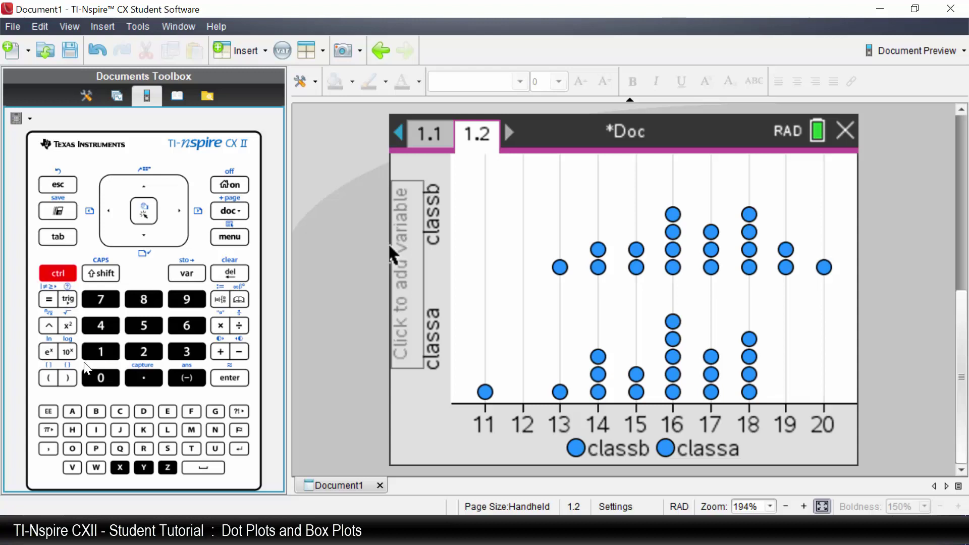
click(98, 430)
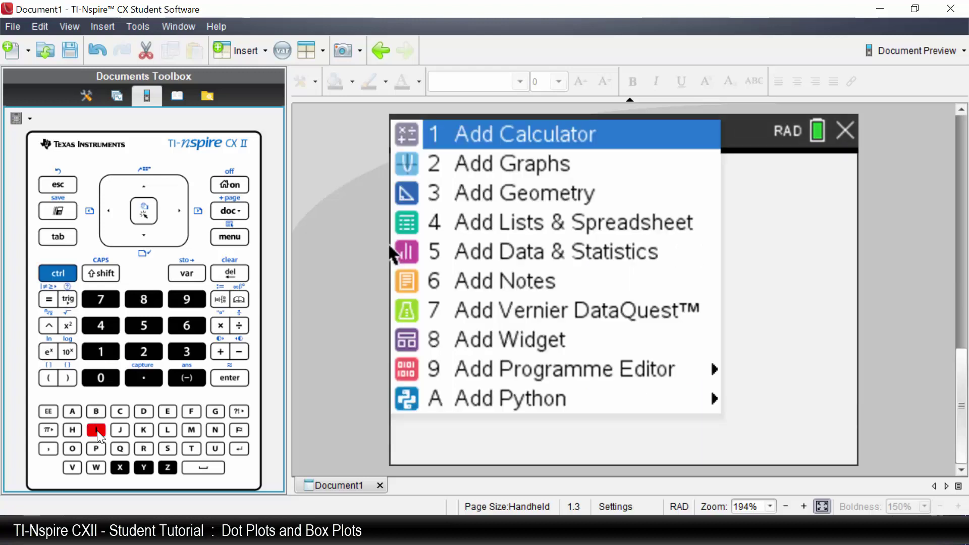
Step: Make page 1.3 a Data & Statistics page with a classa dot plot spanning 11 to 18
click(146, 329)
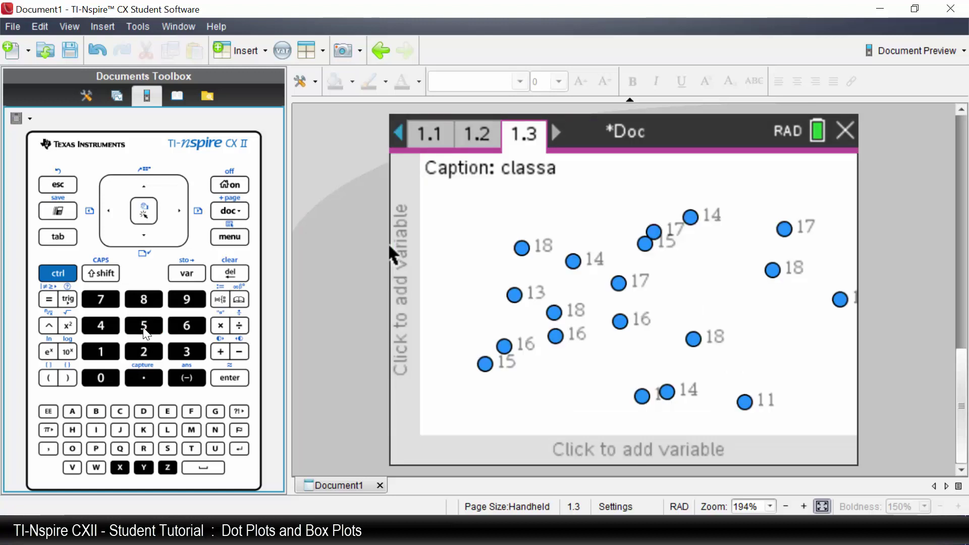
click(70, 240)
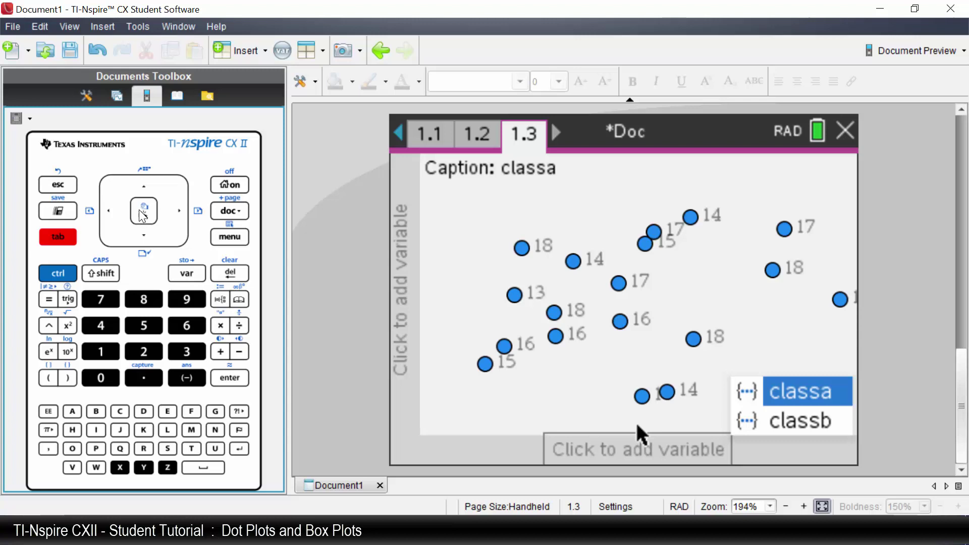
click(143, 211)
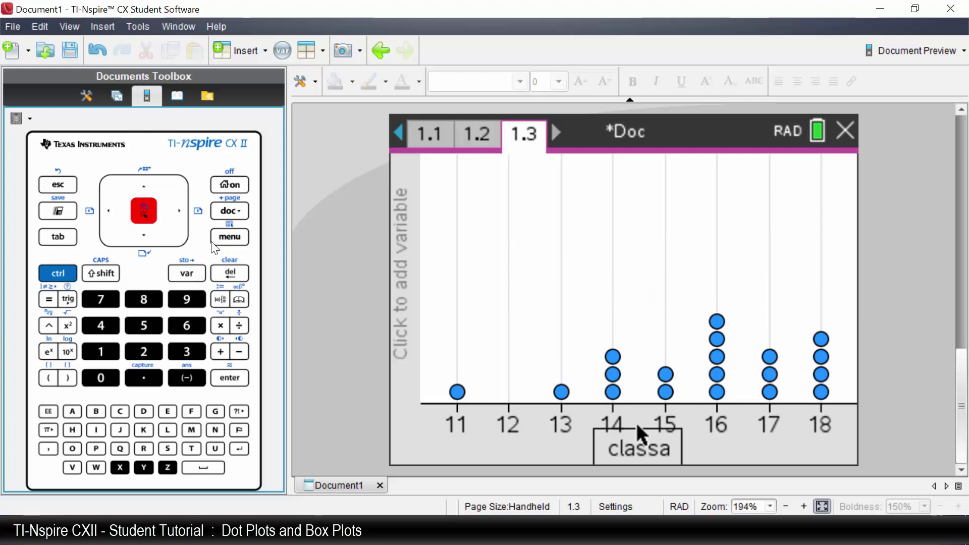
click(225, 240)
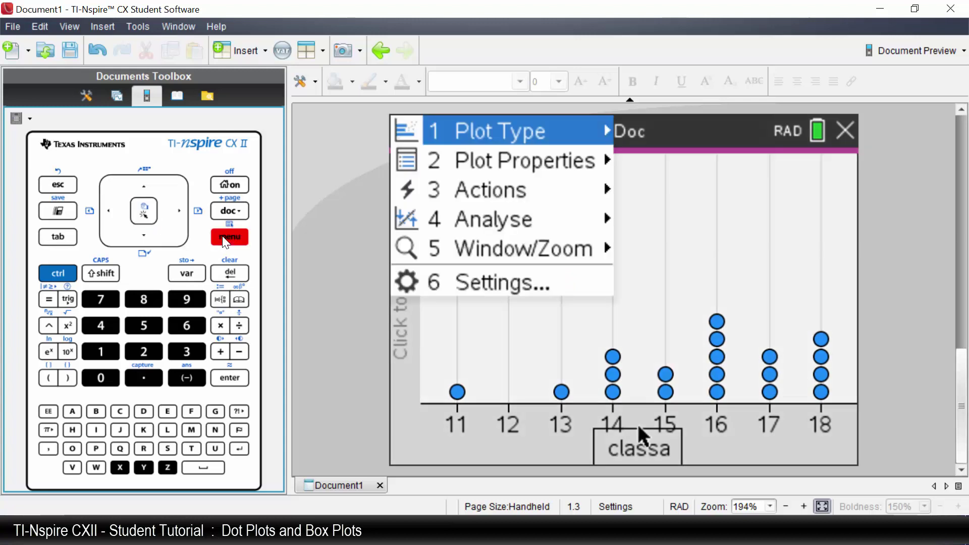
Step: Plot the value mean(classa) on the dot plot, drawing a line at 15.7368
click(116, 329)
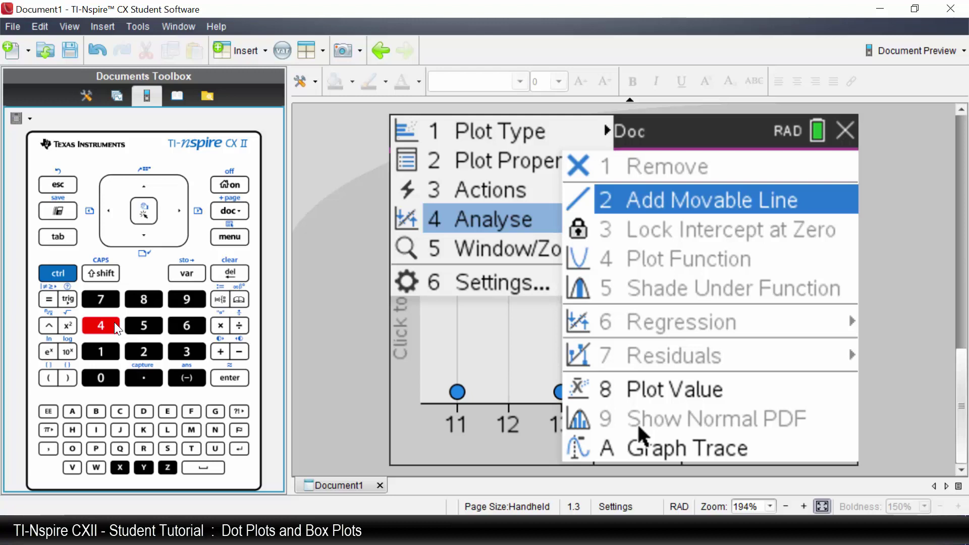
click(141, 300)
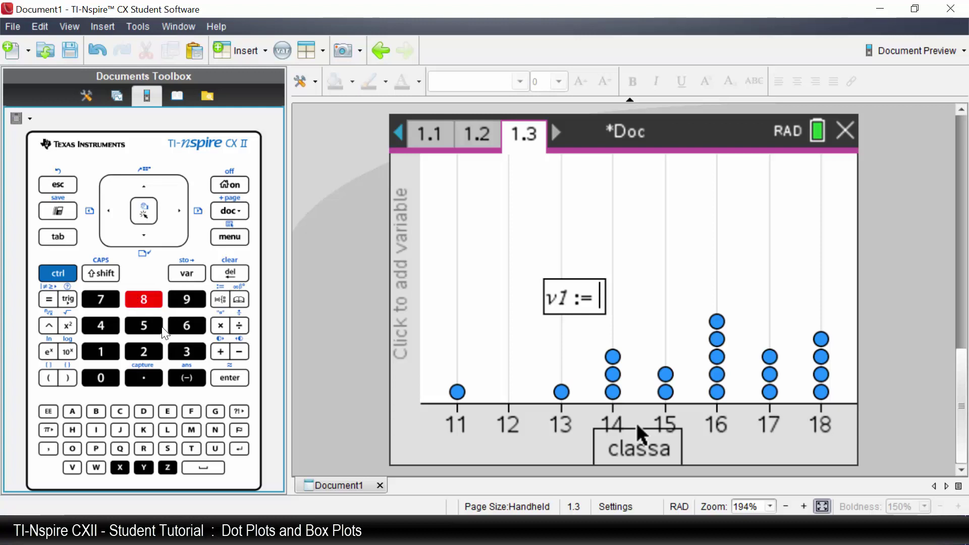
click(191, 430)
click(168, 412)
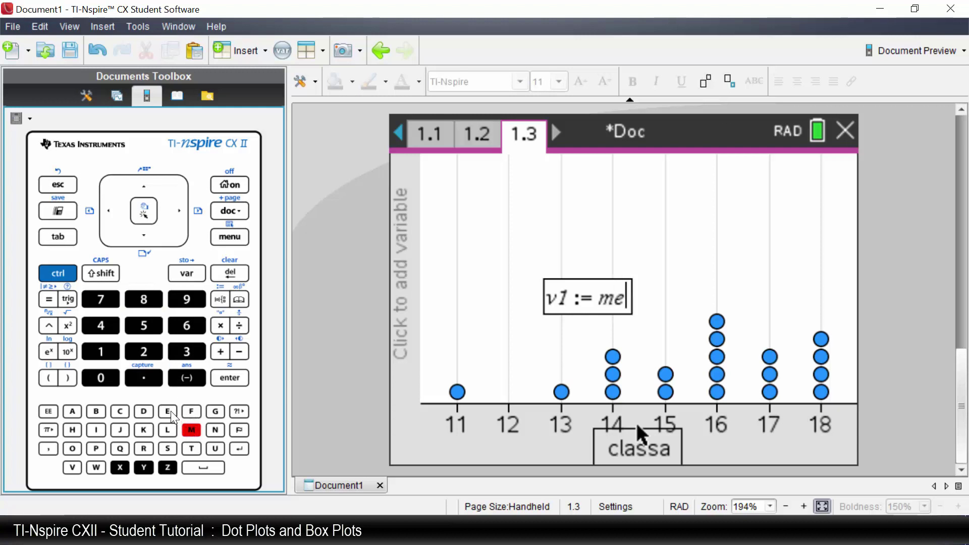
click(72, 411)
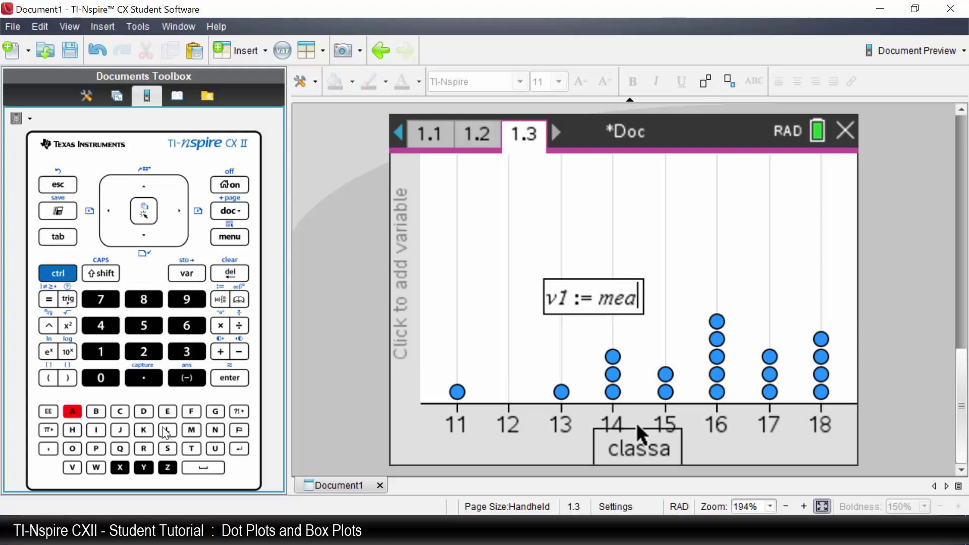
click(216, 430)
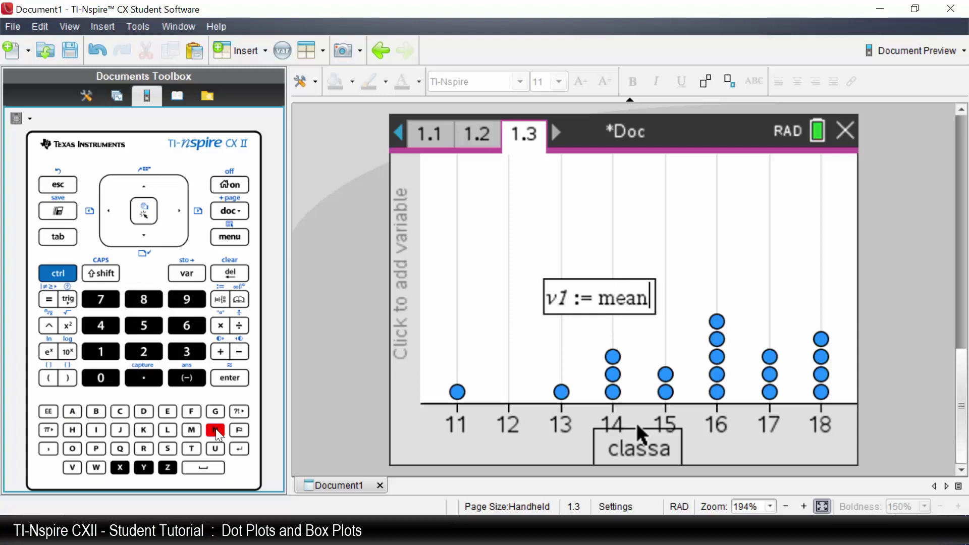
click(51, 378)
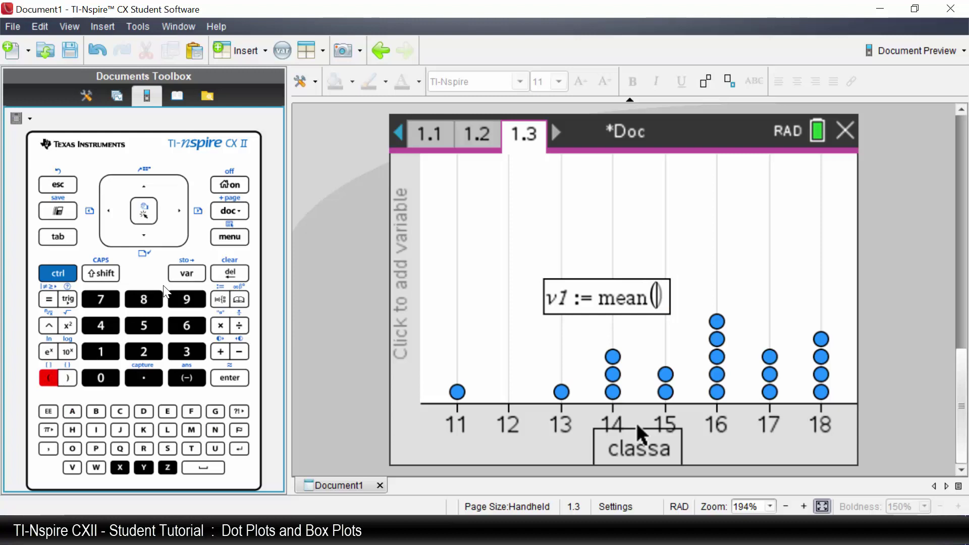
click(184, 279)
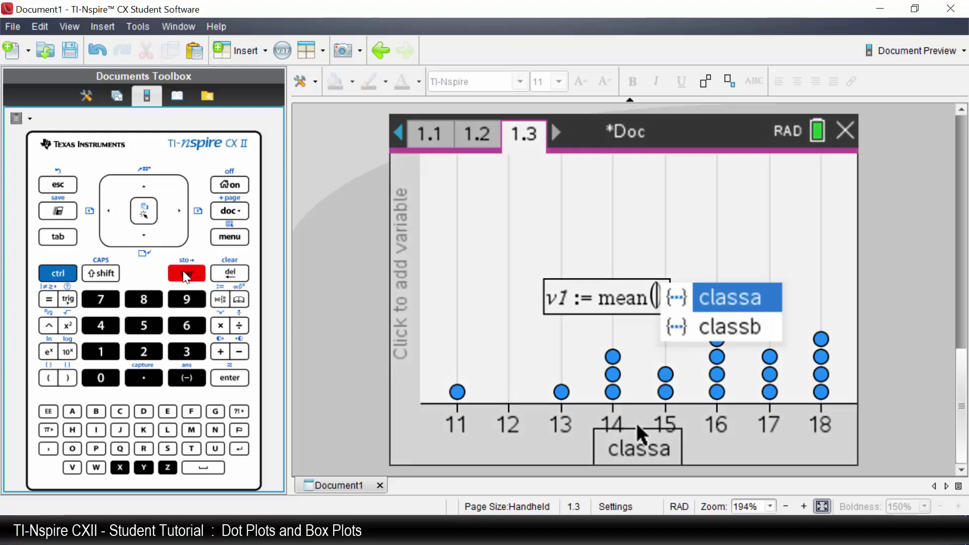
click(144, 211)
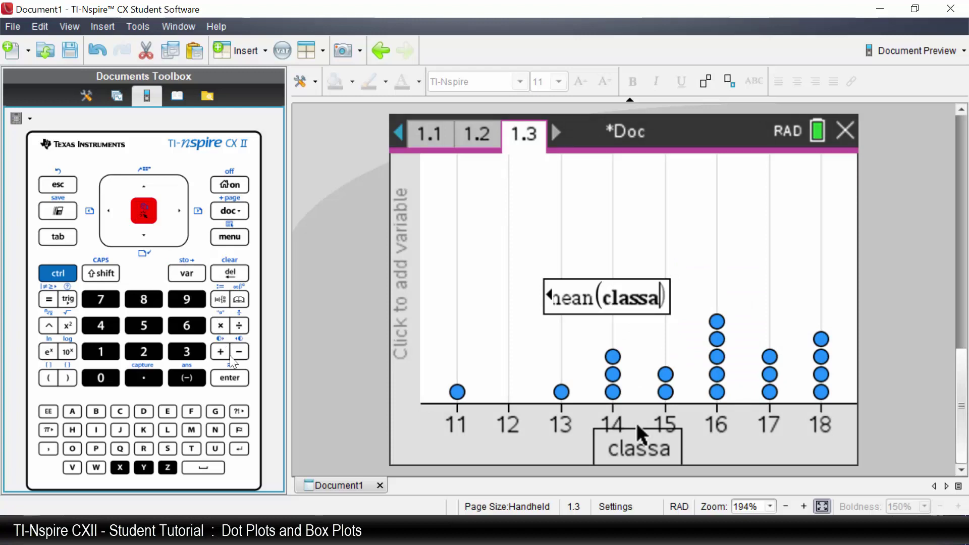
click(233, 379)
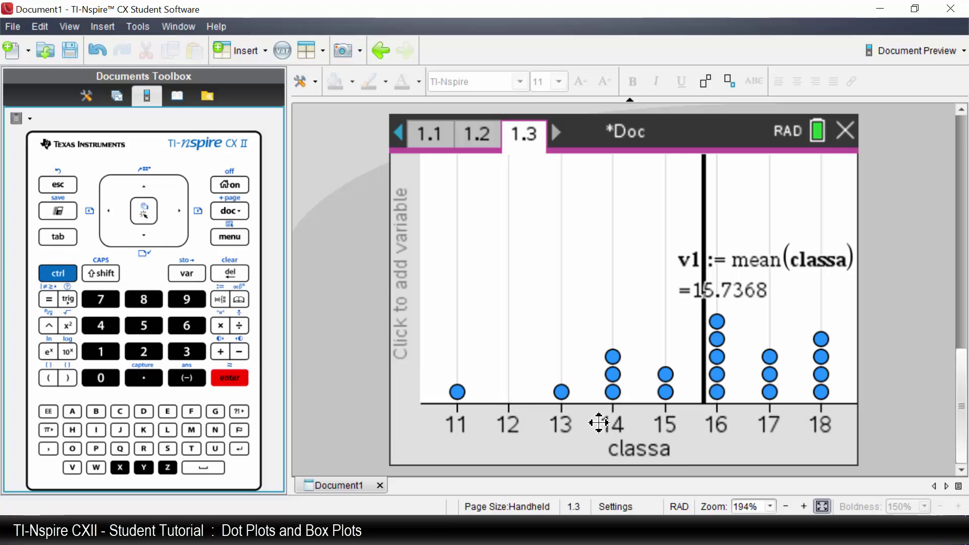
drag(666, 373, 535, 340)
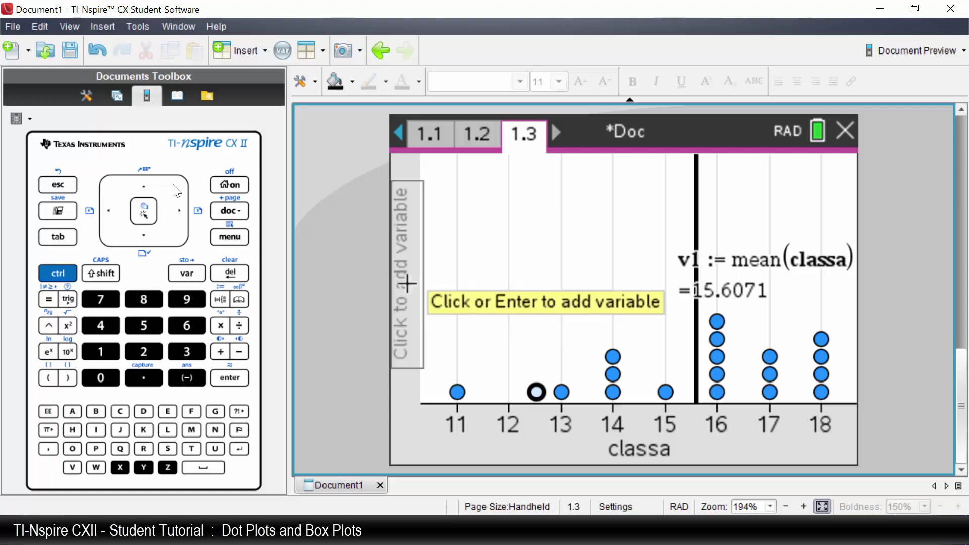
click(57, 187)
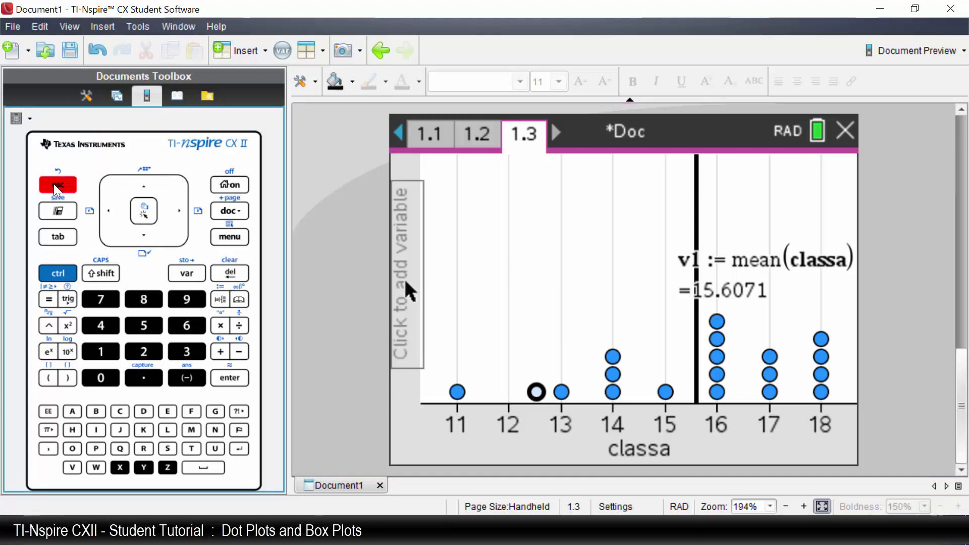
click(68, 275)
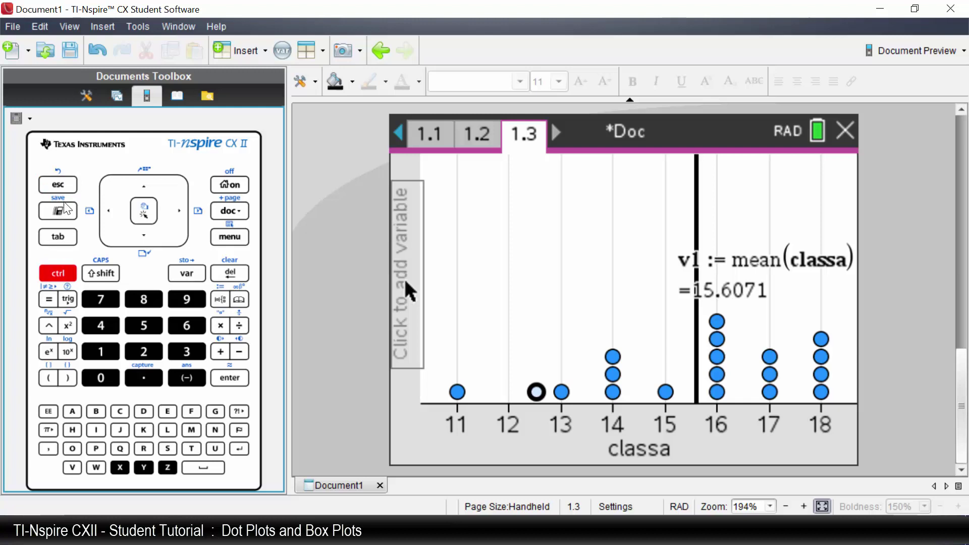
click(62, 189)
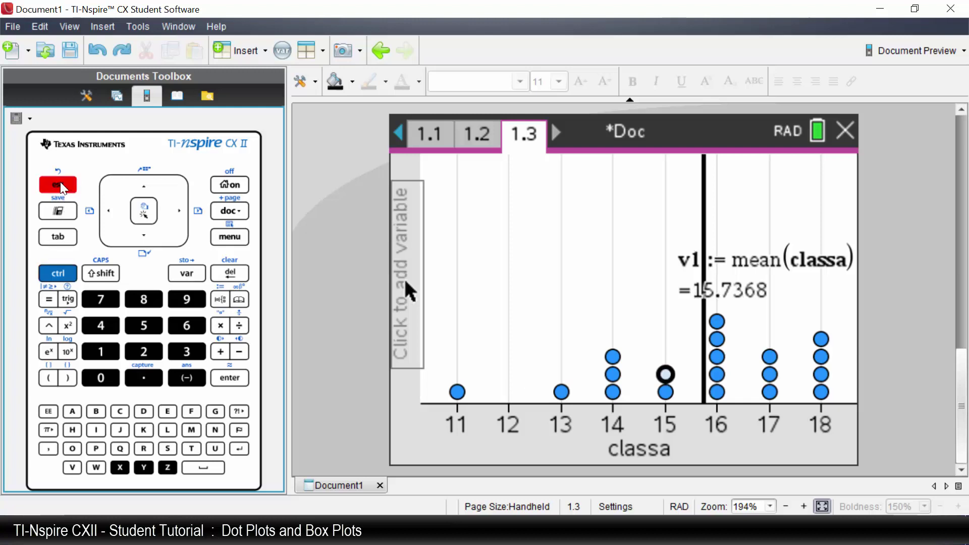